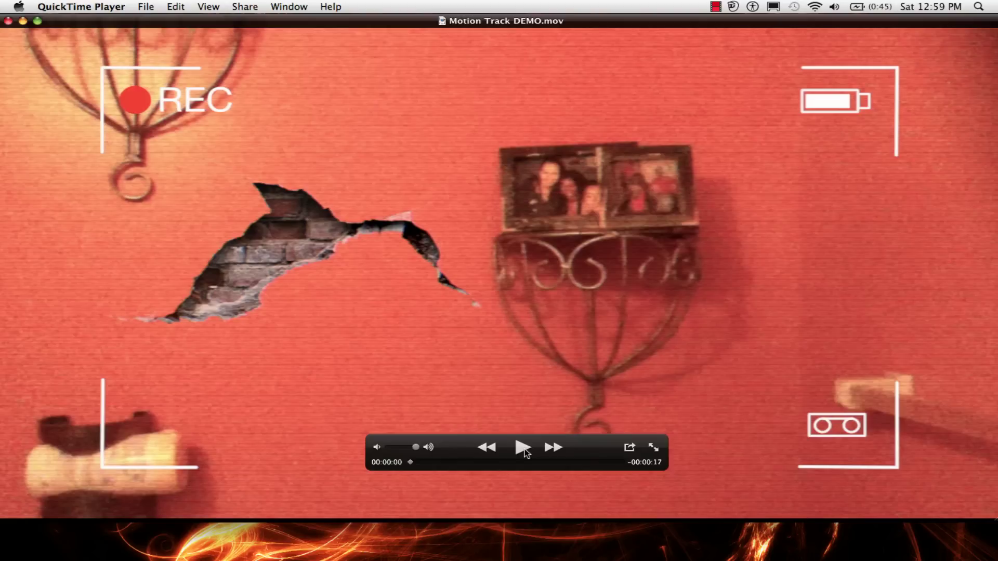
Step: Watch the Motion Track DEMO.mov preview with the audio muted, then close it
click(523, 447)
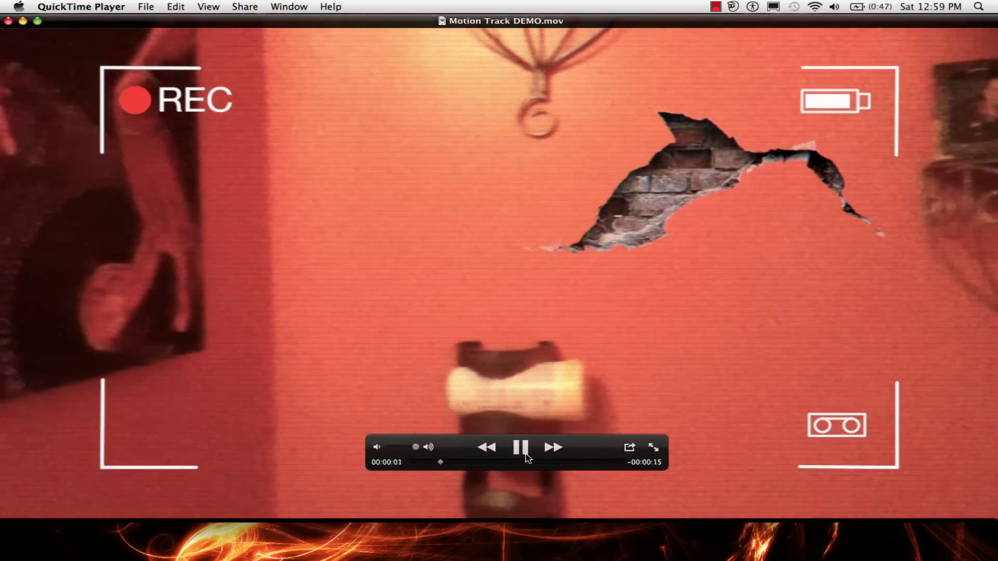
key(XF86AudioMute)
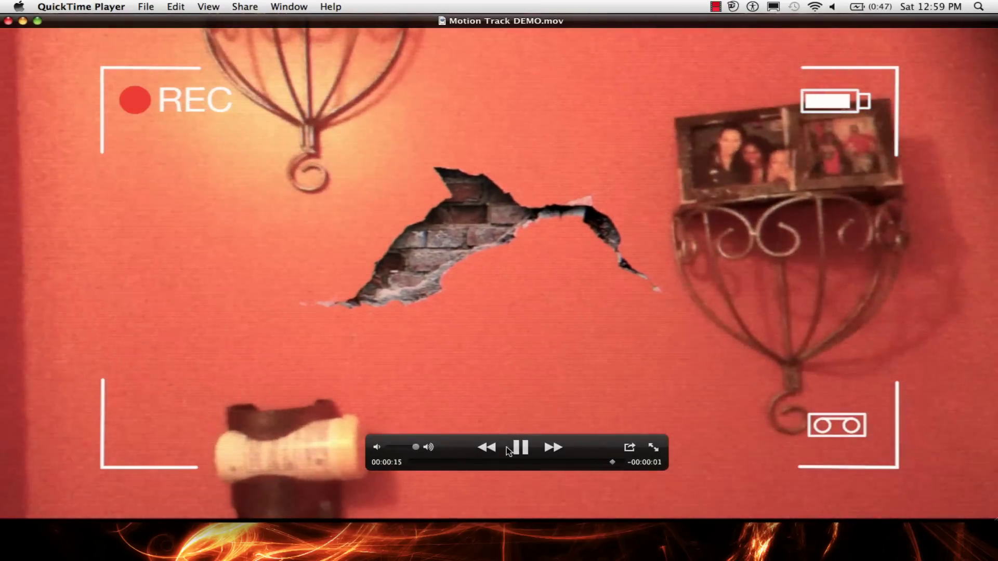
click(8, 21)
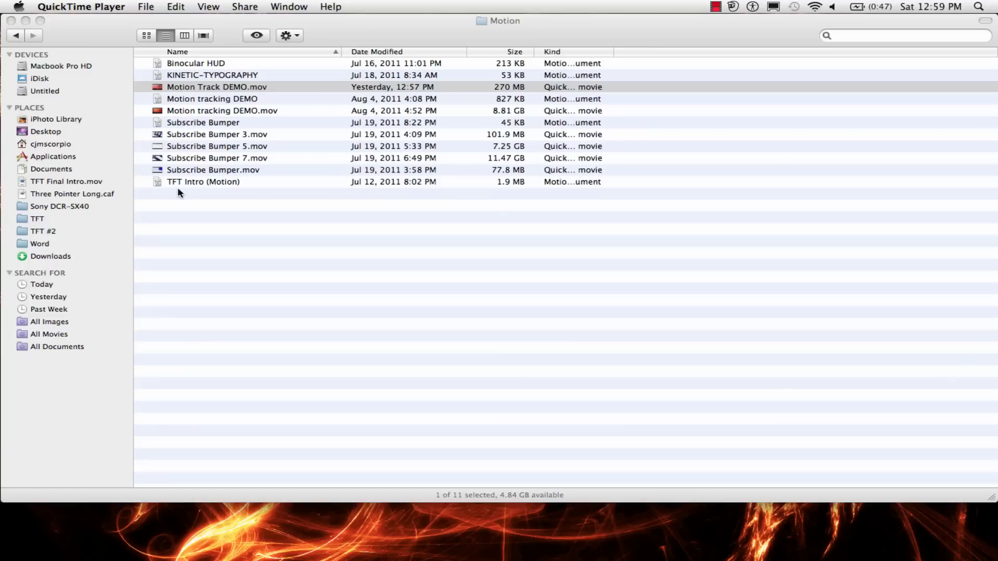
Step: Close the Motion folder window and launch Motion from the Dock
click(11, 20)
mouse_move(156, 559)
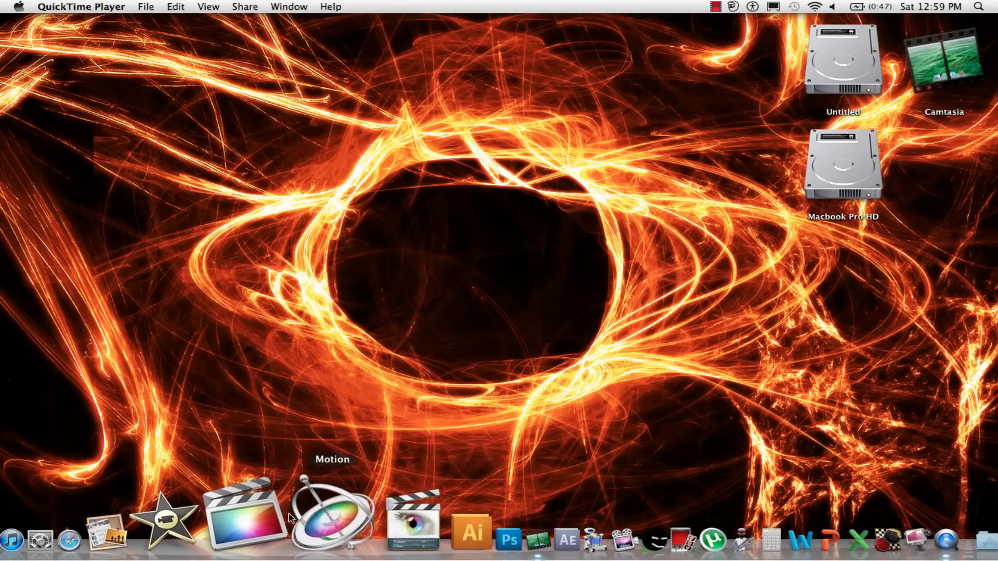
click(310, 530)
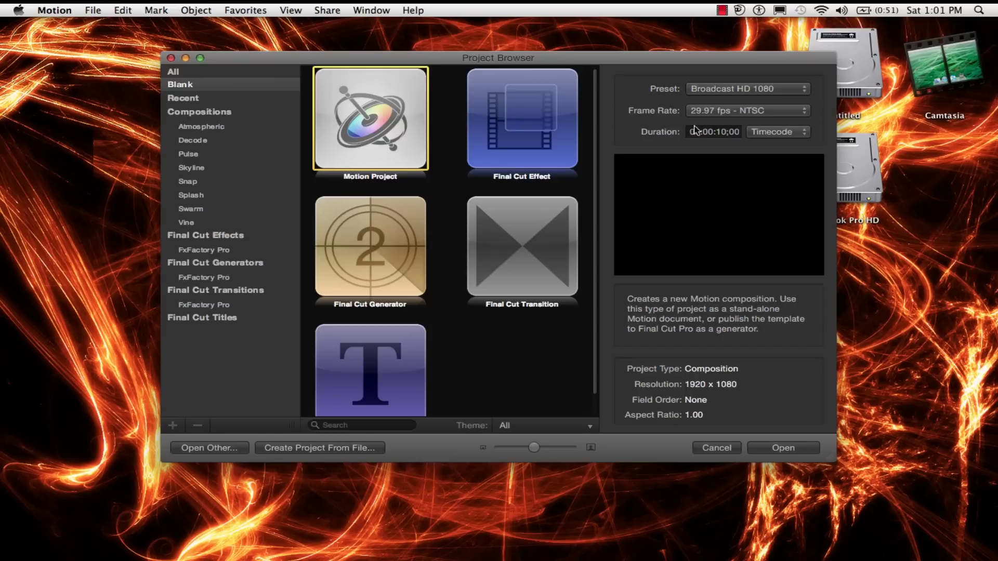
Step: Open a blank Broadcast HD 1080 project with a 10-minute duration at 60 fps
click(725, 133)
key(BackSpace)
key(BackSpace)
key(BackSpace)
text(10)
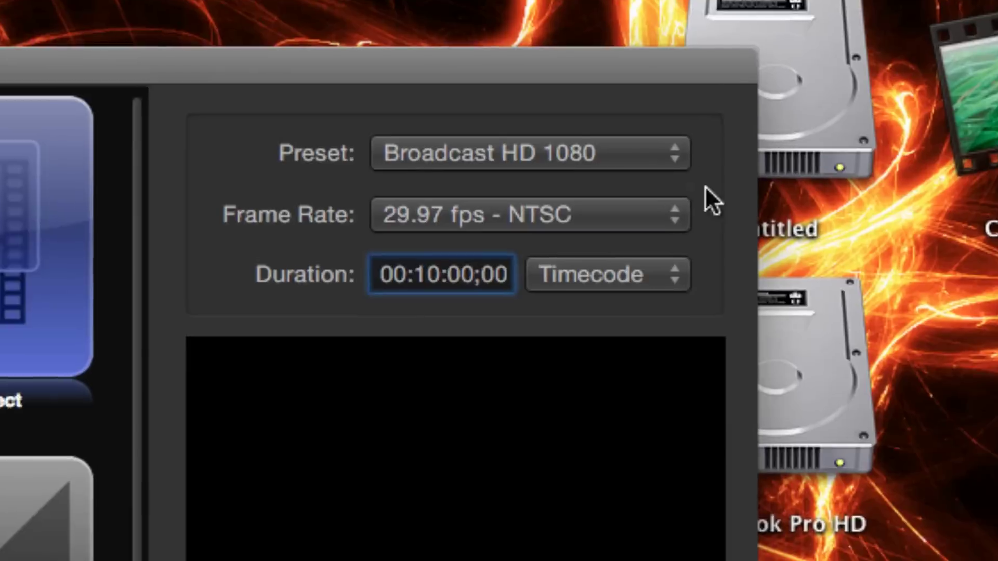
click(797, 110)
click(557, 448)
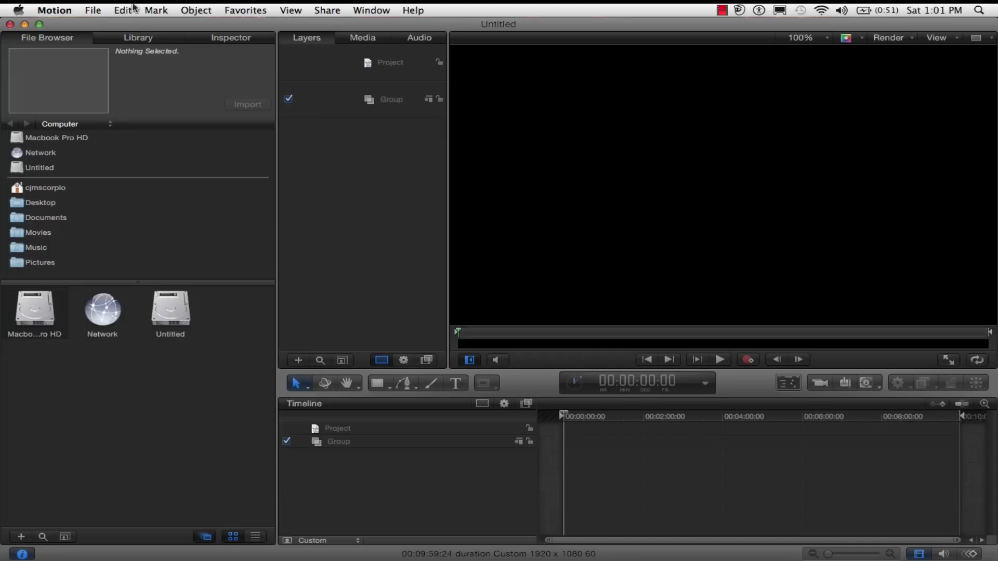
Step: Add an empty group and import the handheld wall clip into Group 1
right_click(397, 160)
click(413, 181)
right_click(403, 159)
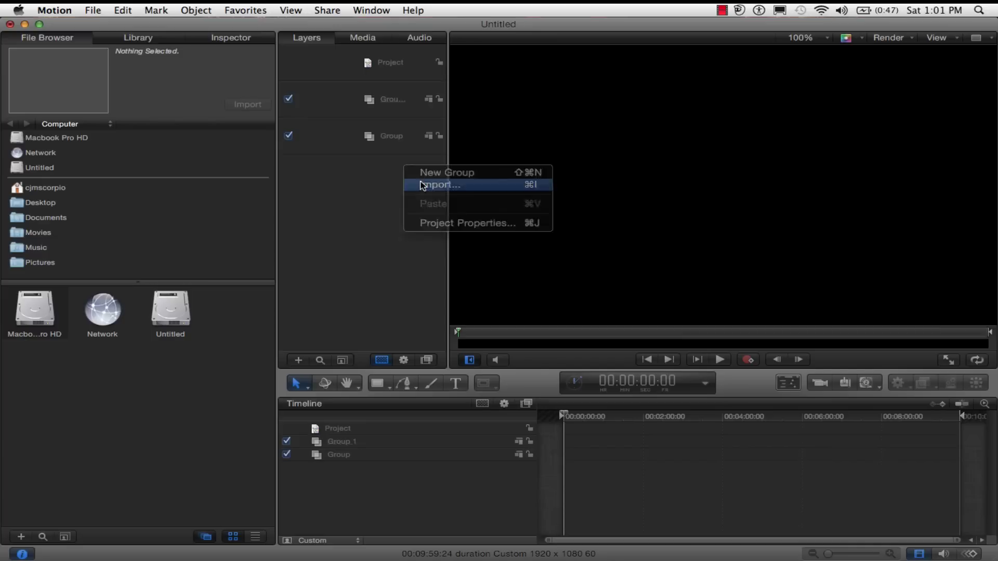
click(420, 185)
scroll(370, 178, down, 5)
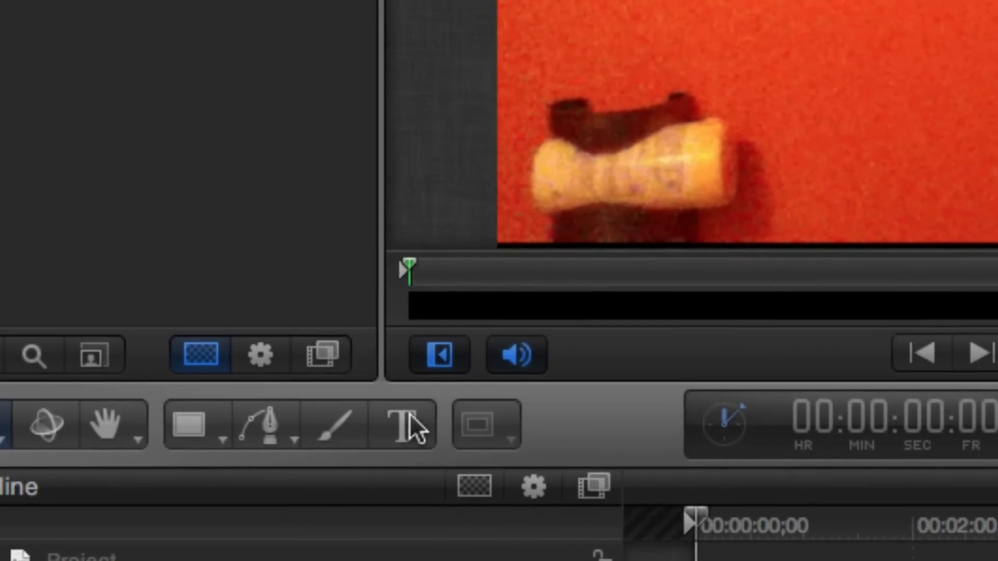
click(408, 423)
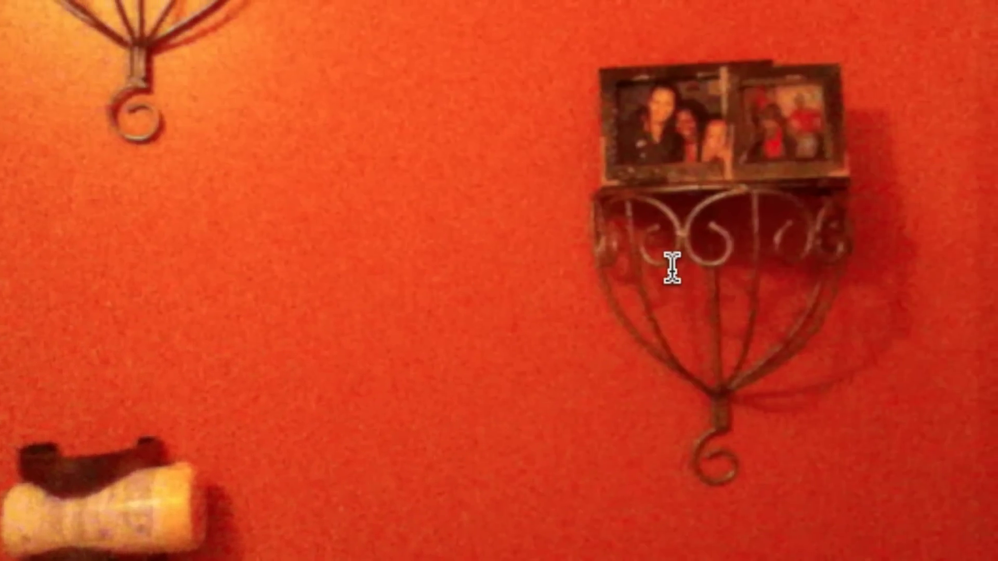
Step: Add the title 'TutorialsFortechys' and enlarge it on the canvas
text(Tuto)
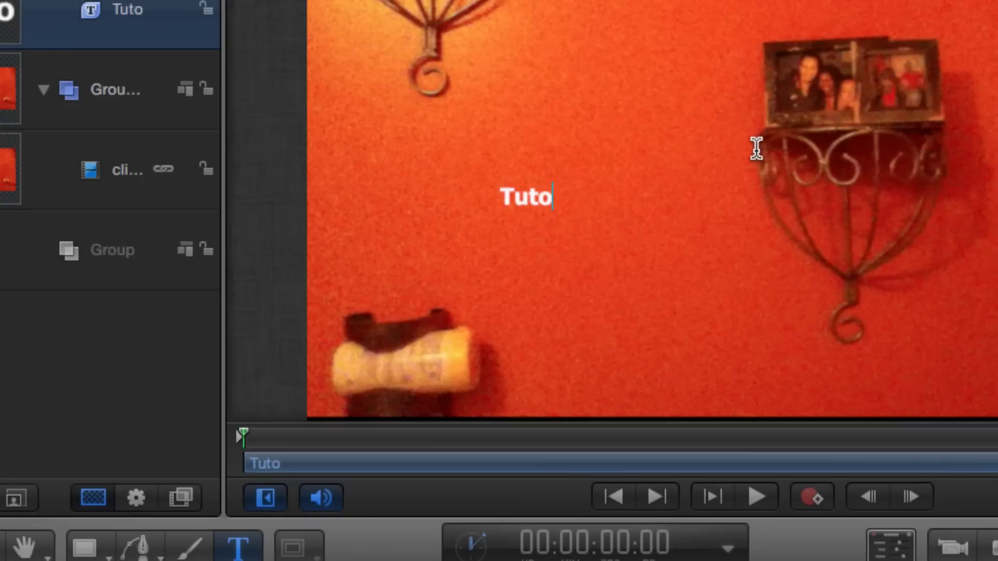
text(rialsFortechys)
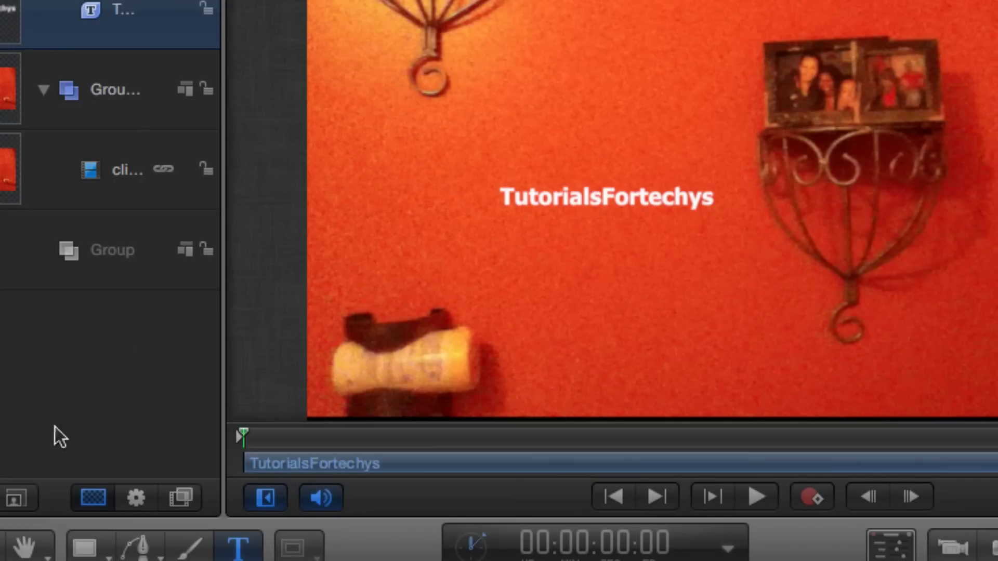
click(83, 410)
click(45, 20)
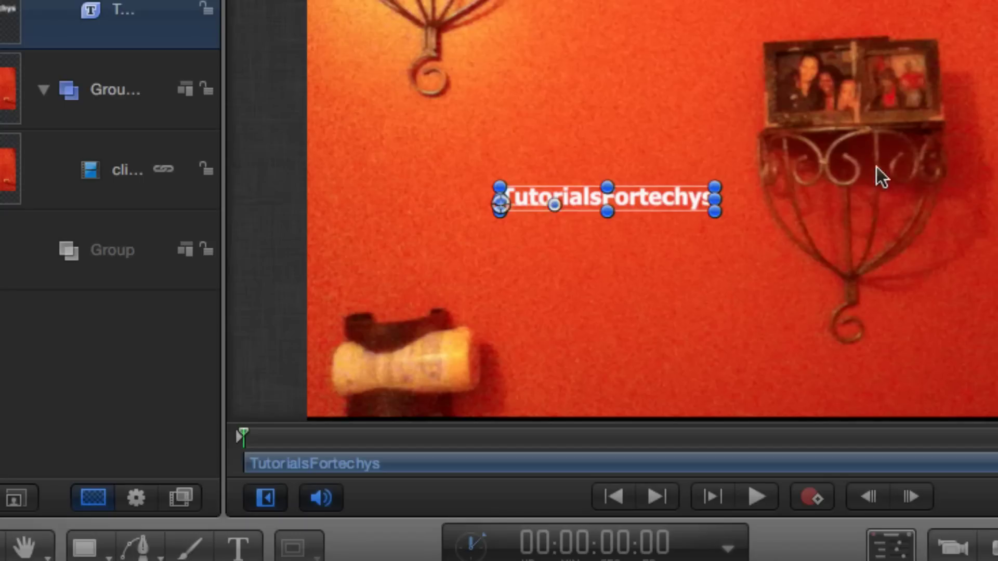
drag(715, 185, 664, 156)
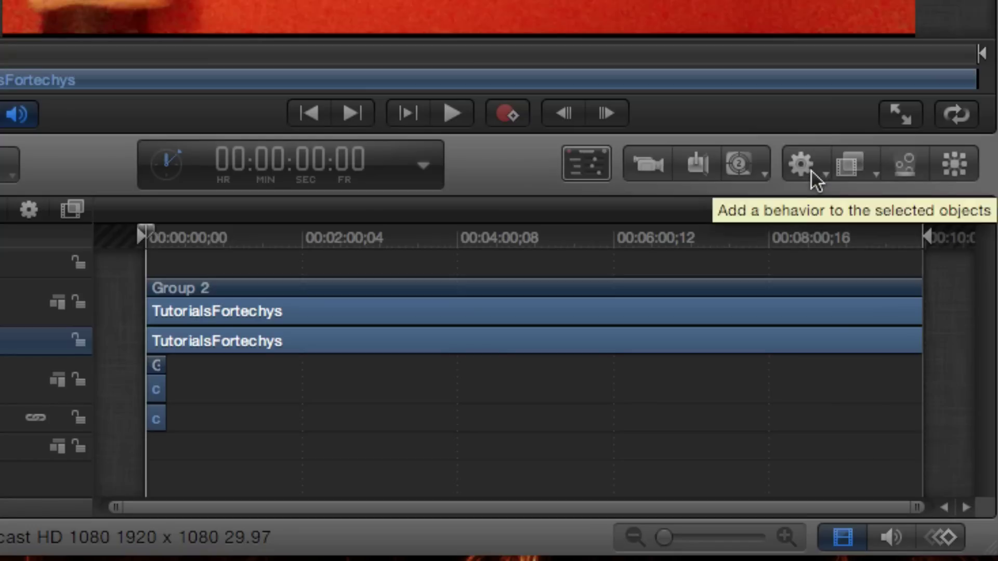
Step: Shorten the project's play range to match the wall clip
click(811, 167)
click(811, 167)
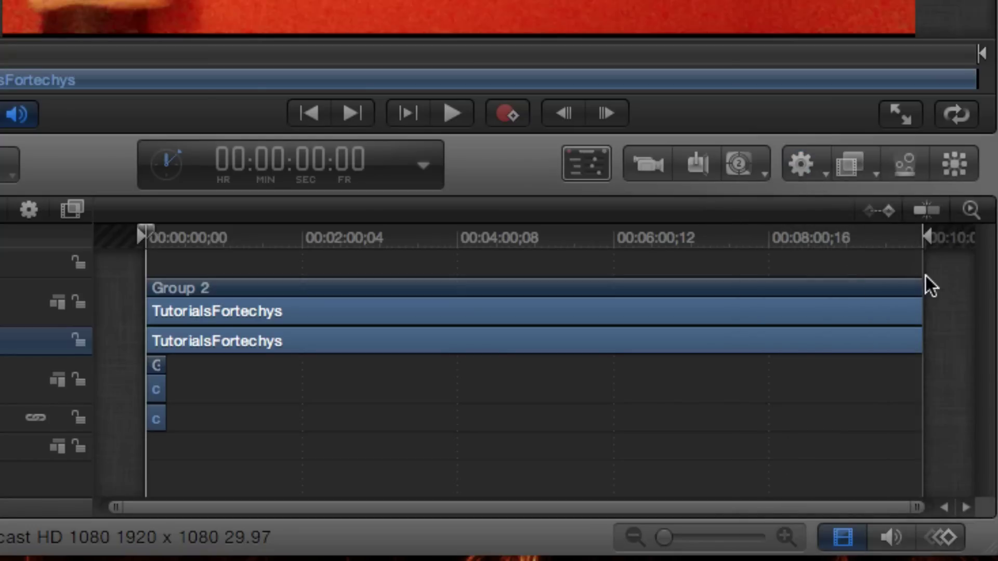
mouse_move(927, 241)
mouse_down()
mouse_move(149, 312)
mouse_move(200, 297)
mouse_move(174, 290)
mouse_up()
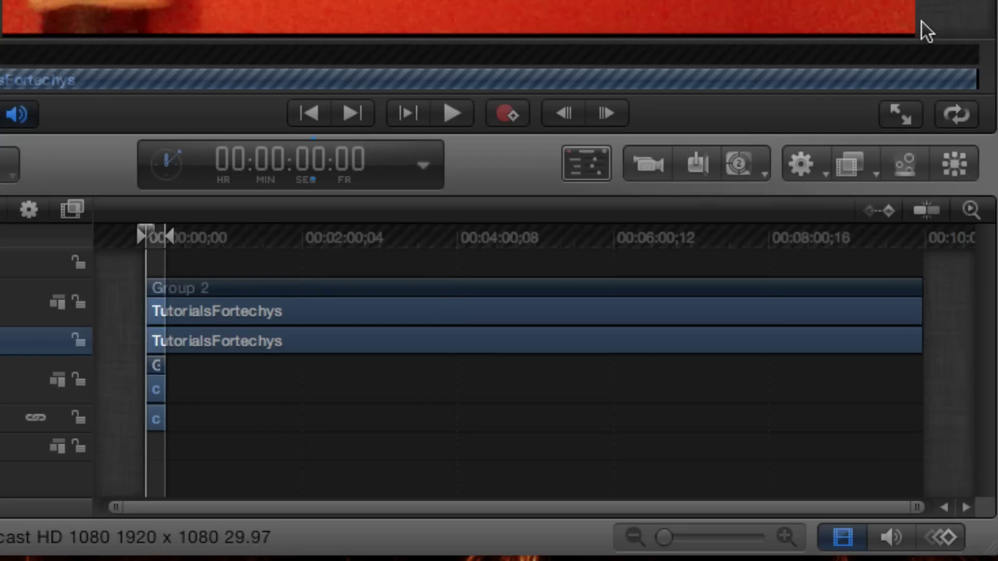
click(800, 165)
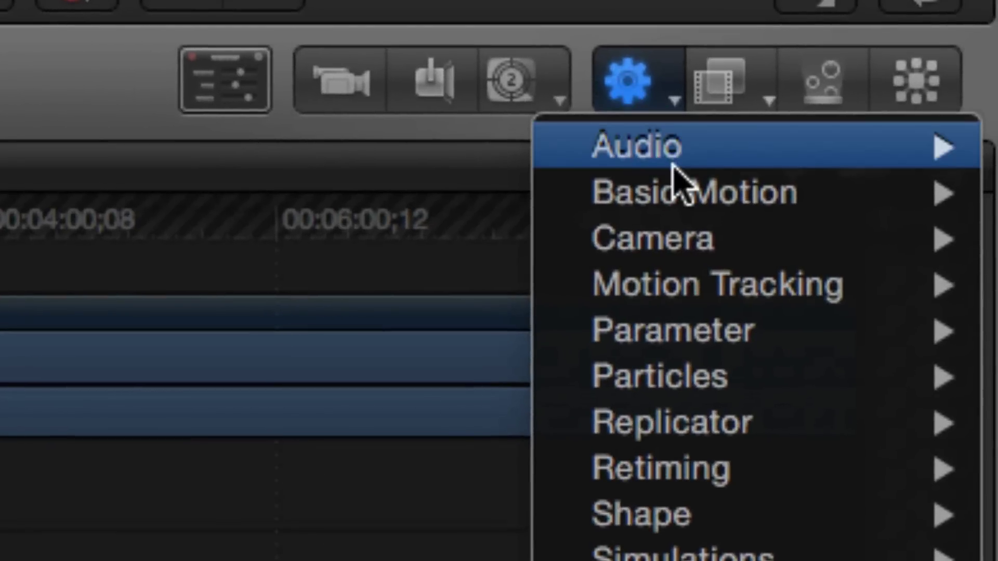
Step: Apply a Match Move behaviour to the title and drag its tracker toward the lower-left object
mouse_move(717, 275)
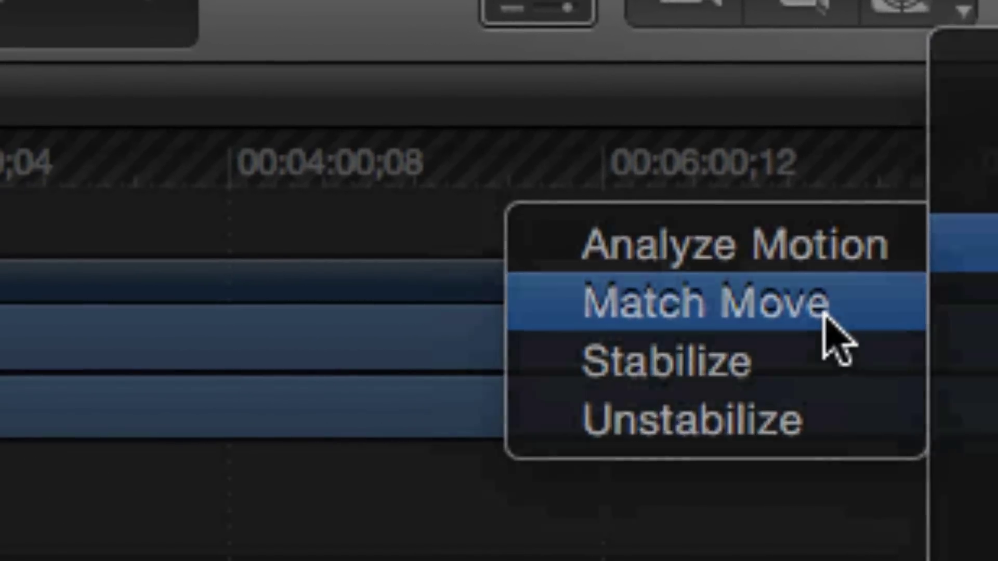
click(825, 314)
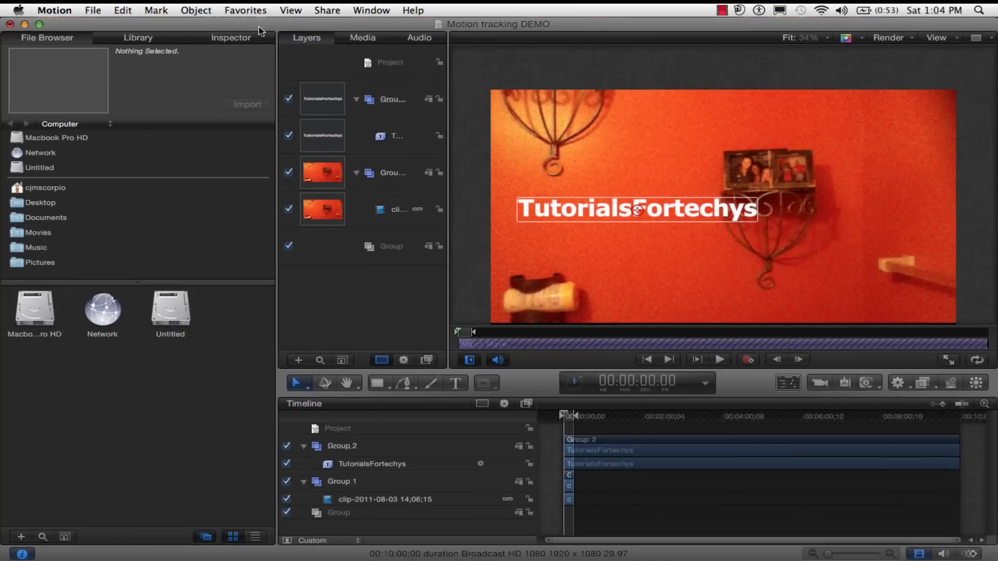
click(255, 35)
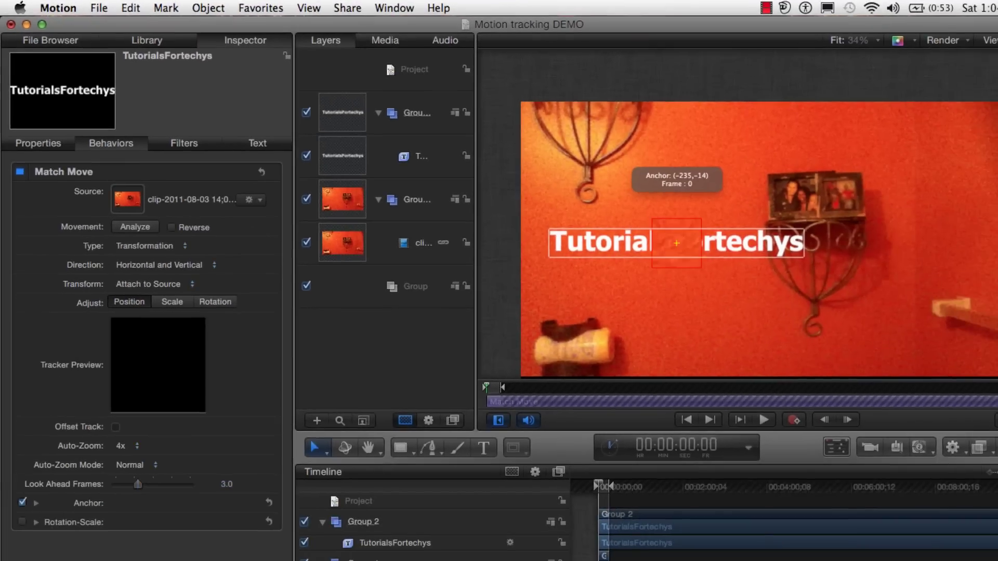
drag(676, 243, 602, 351)
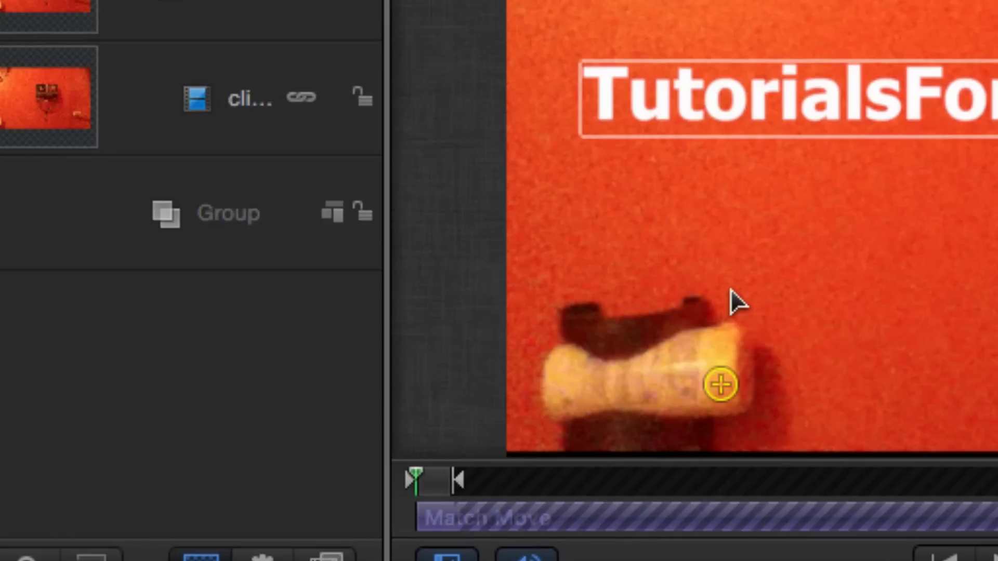
Step: Fine-tune the Match Move tracker on the lower-left object and analyse the clip's motion
click(728, 365)
drag(721, 384, 721, 363)
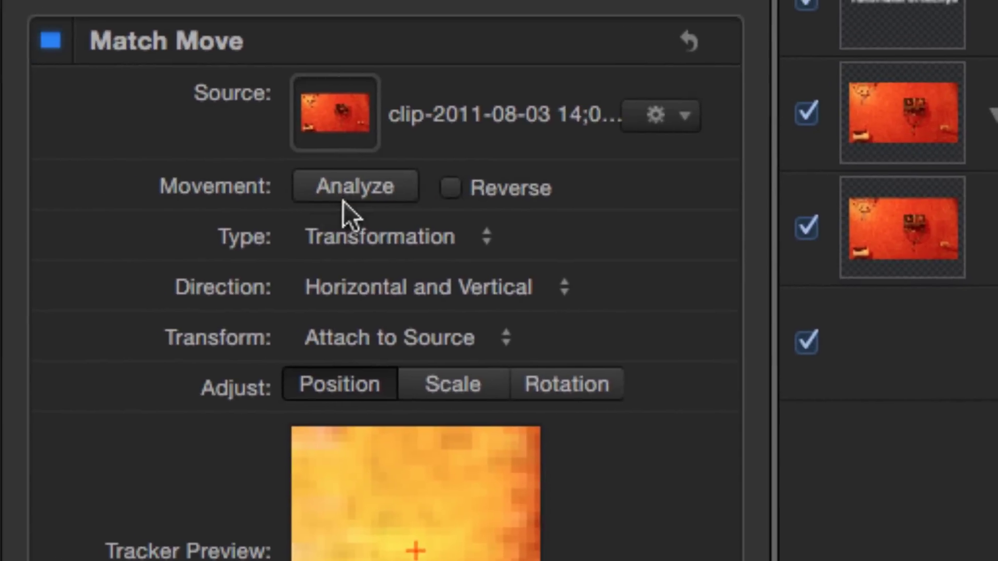
click(376, 186)
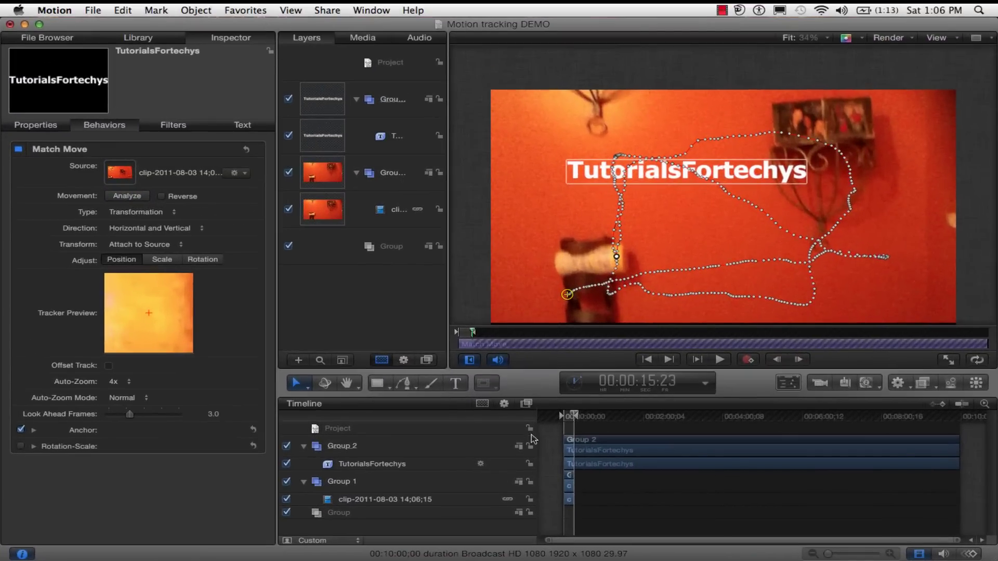
click(328, 77)
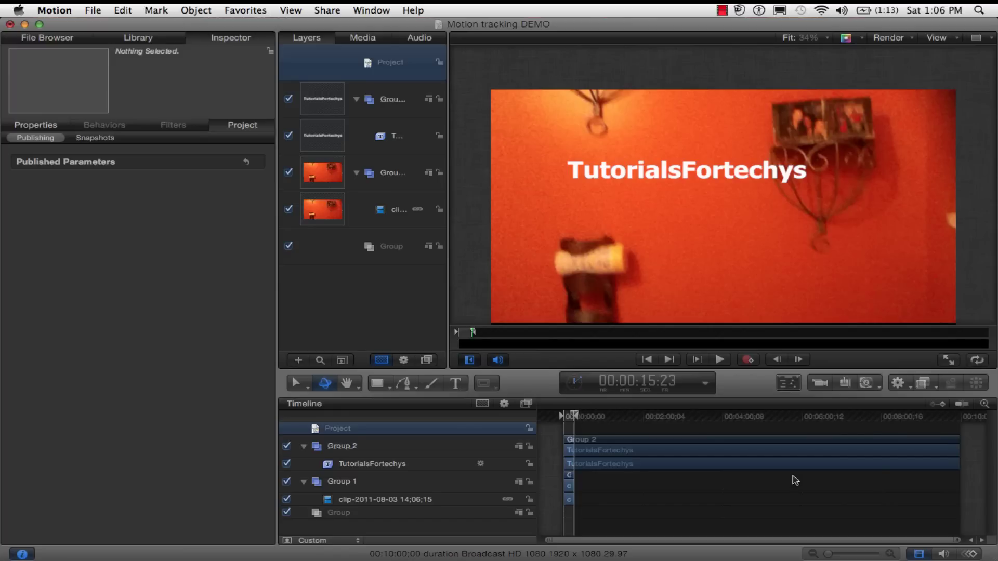
Step: Select Group 2 and play from the start to check the title follows the wall footage
key(super+equal)
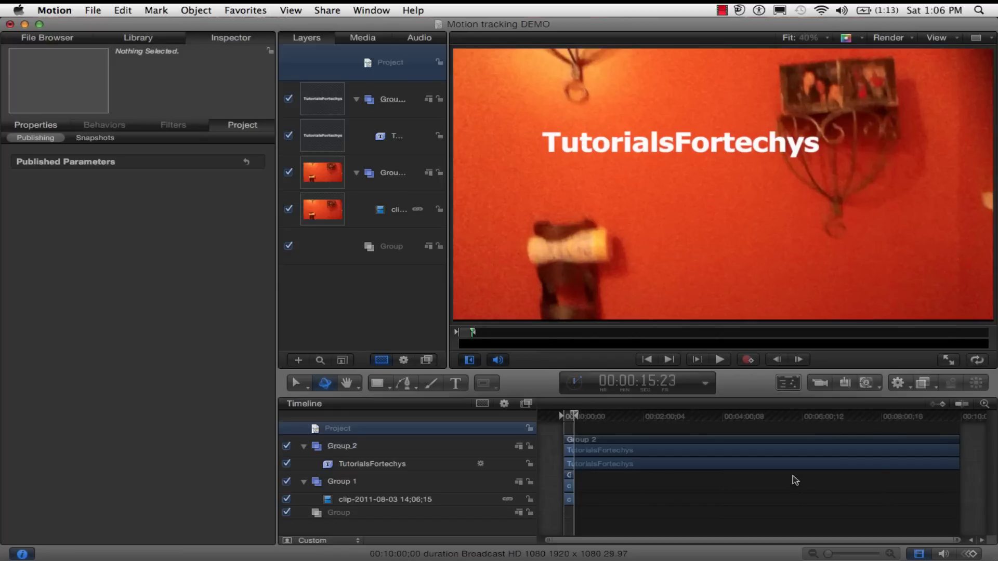
click(674, 442)
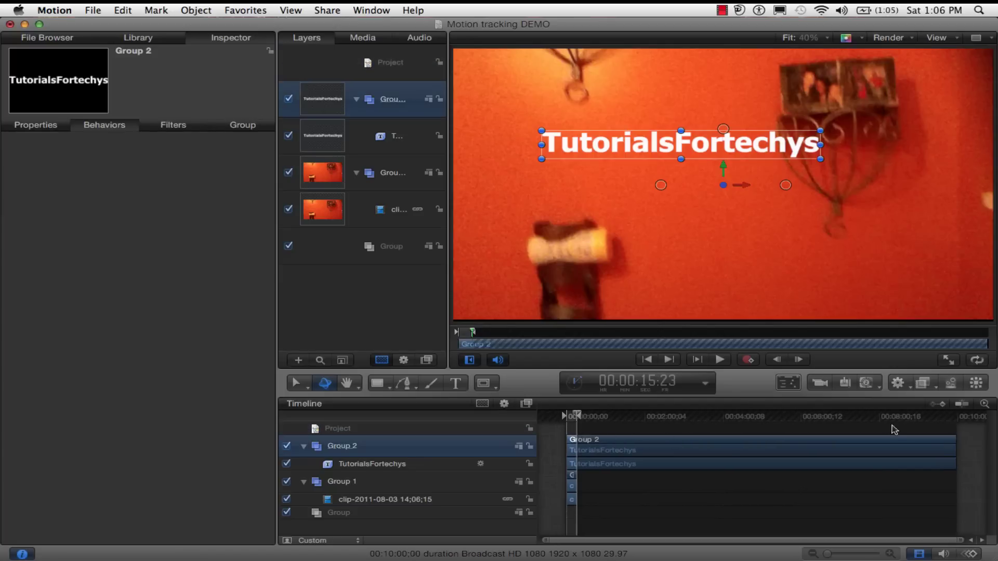
mouse_move(577, 416)
mouse_down()
mouse_move(559, 416)
mouse_move(608, 426)
mouse_move(582, 420)
mouse_move(591, 420)
mouse_up()
key(Home)
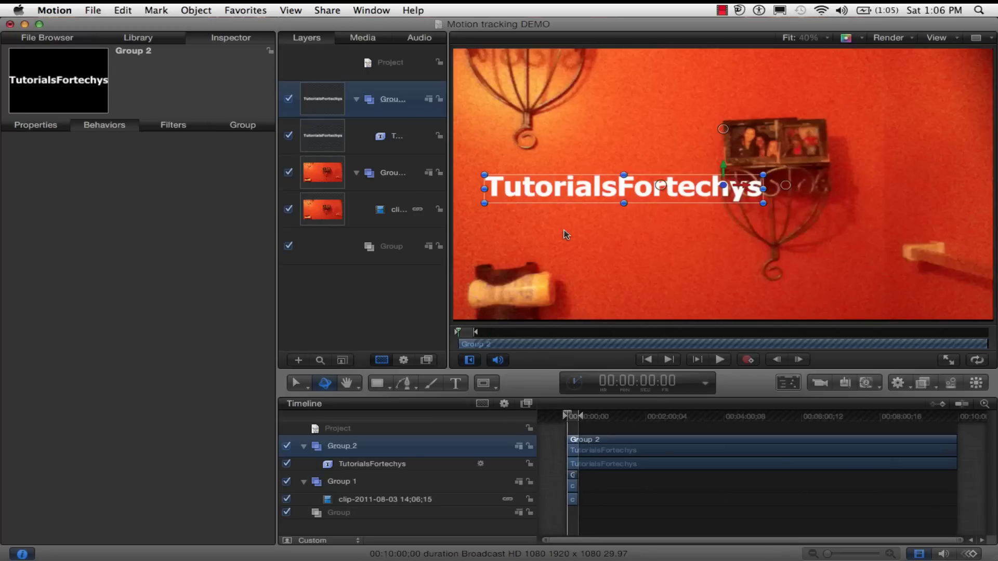
click(566, 235)
key(super+minus)
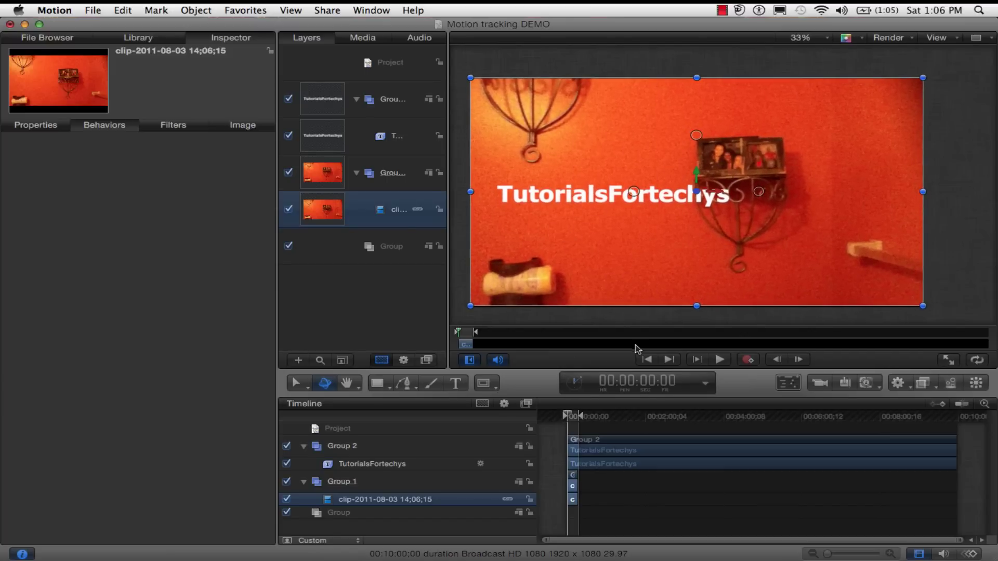
click(331, 106)
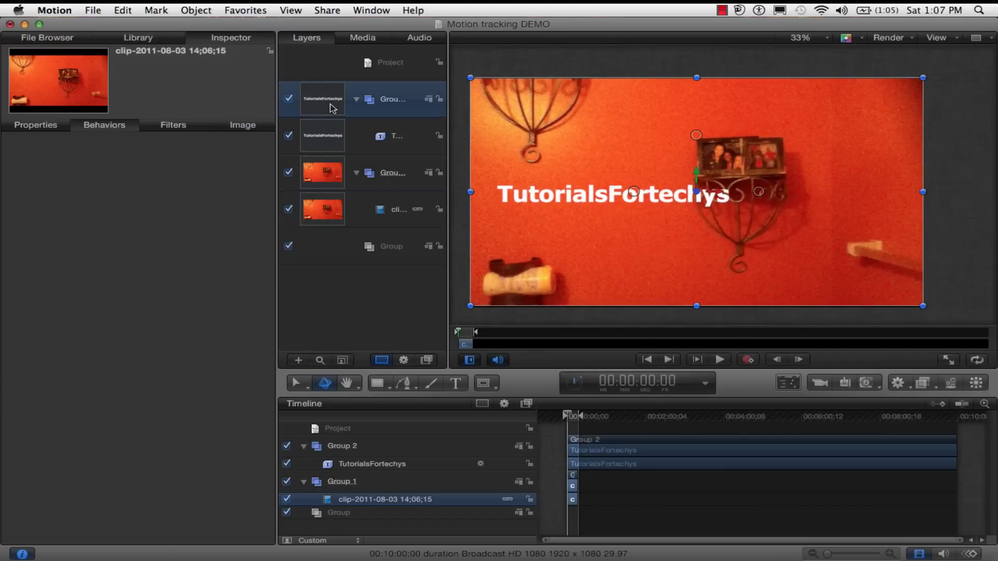
click(719, 359)
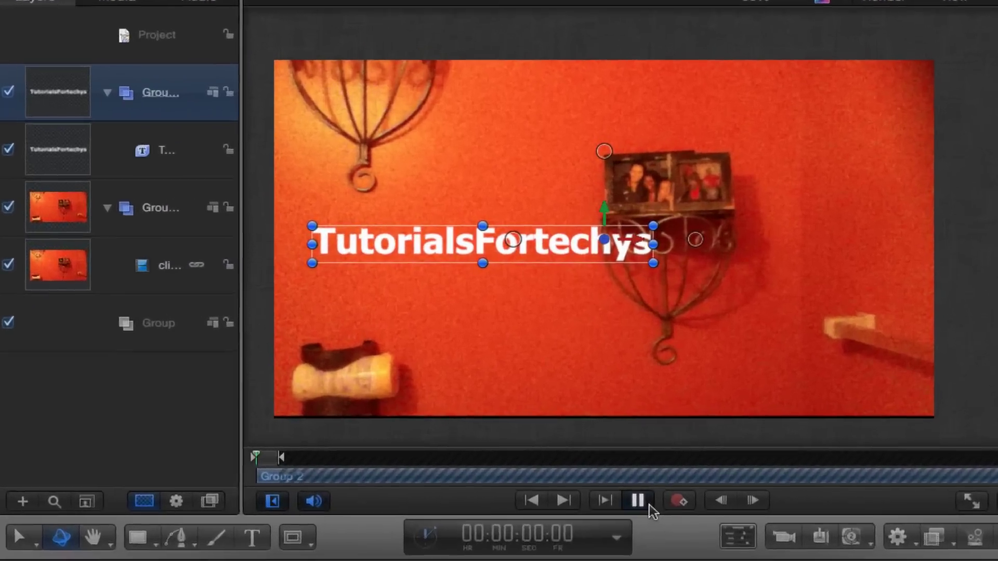